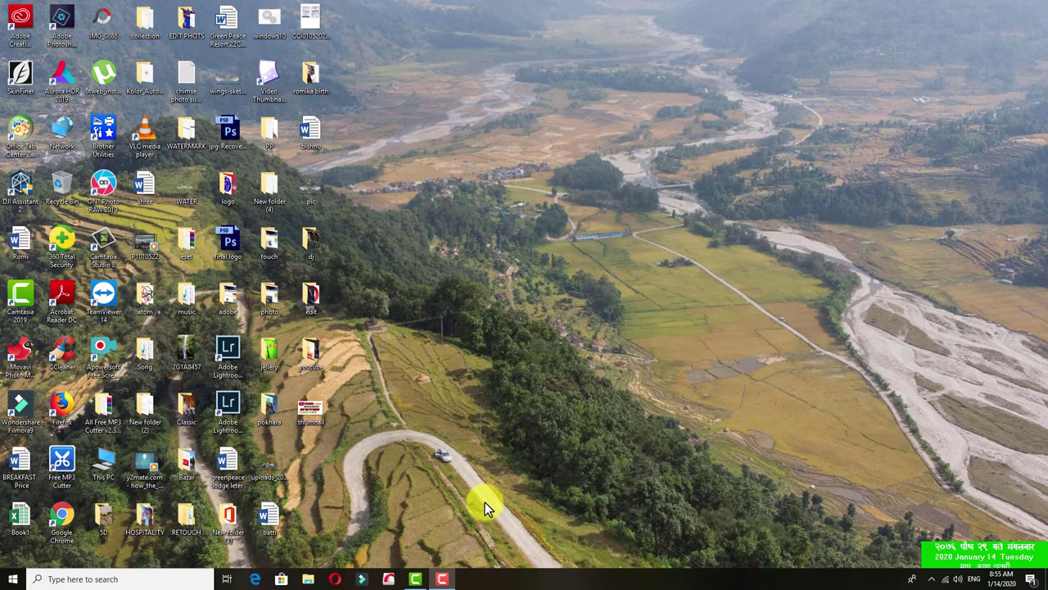
# Open Google Chrome and go to the YouTube website.
pyautogui.doubleClick(66, 518)
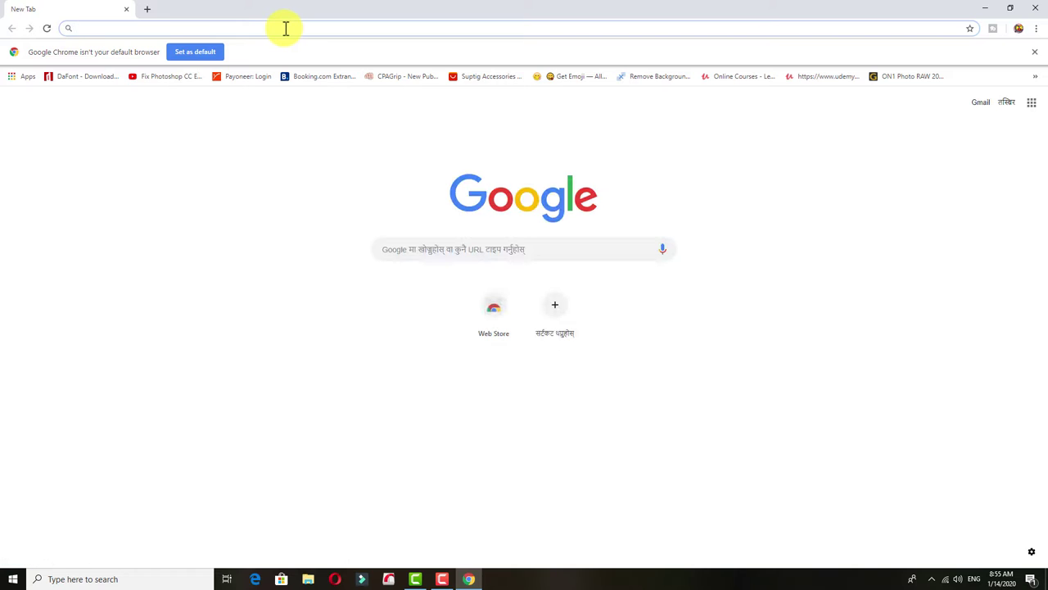
pyautogui.write('youtu')
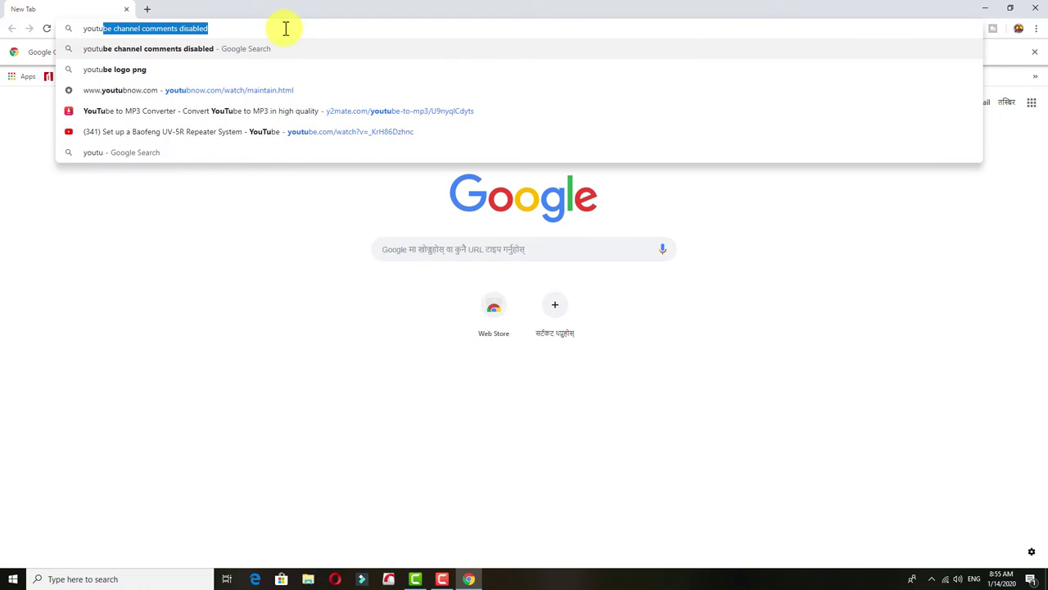
pyautogui.write('be')
pyautogui.hotkey('ctrl', 'Return')
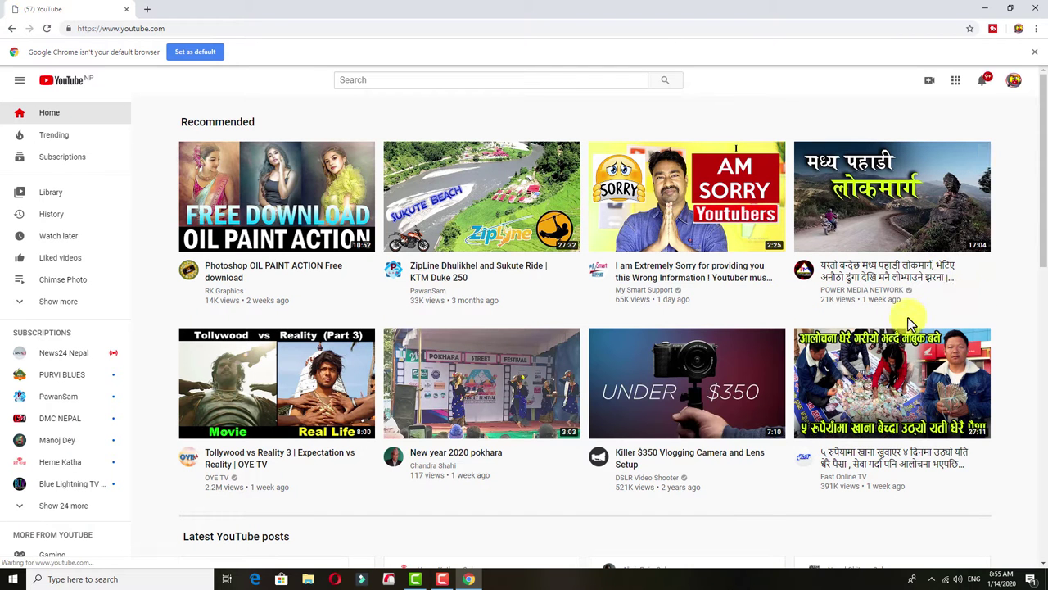
# Search YouTube for "chimse photo".
pyautogui.click(403, 77)
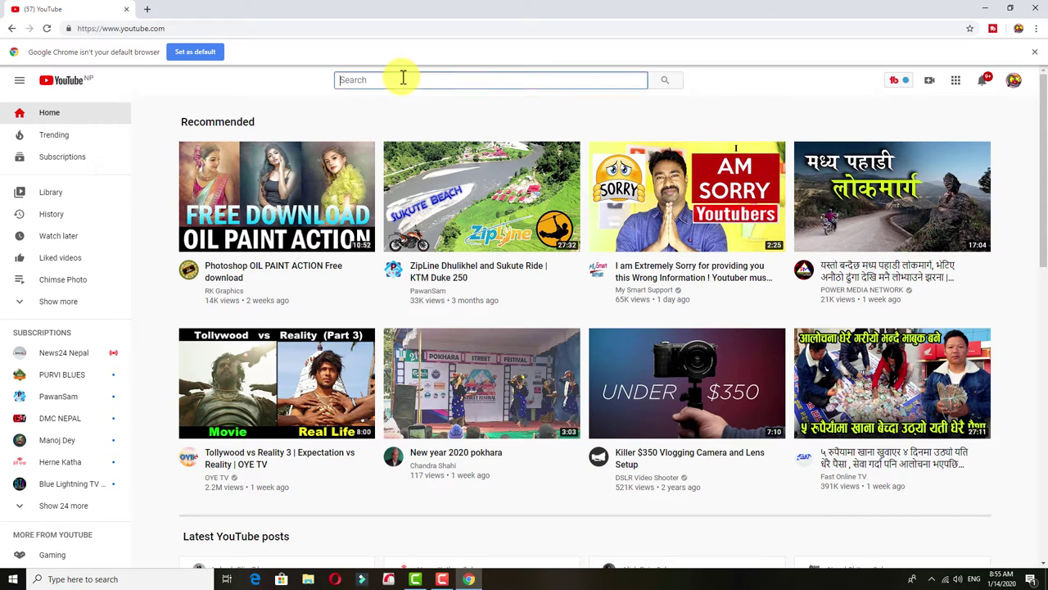
pyautogui.write('chi')
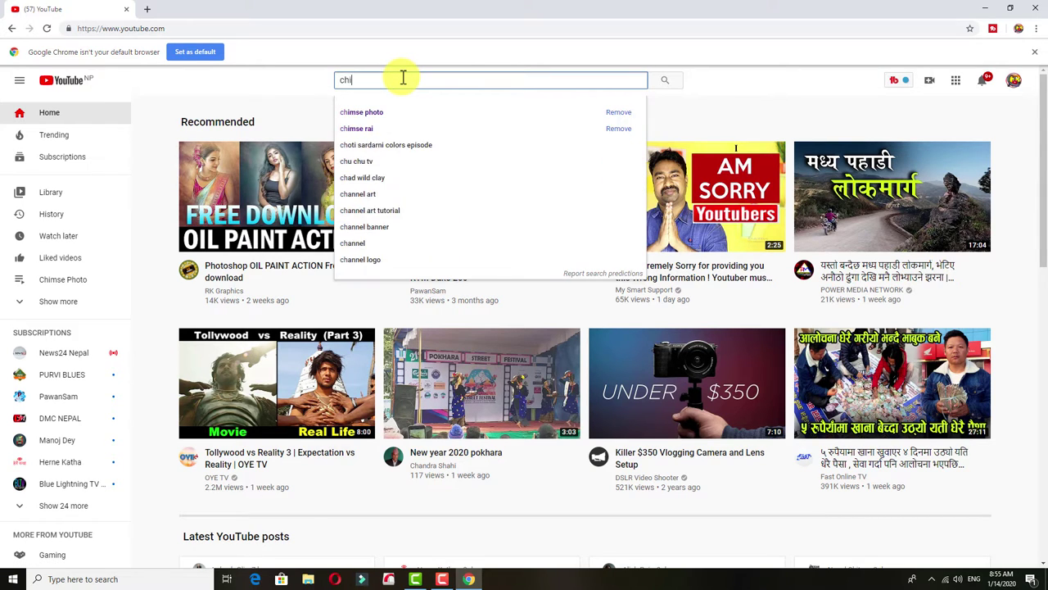
pyautogui.write('mse ph')
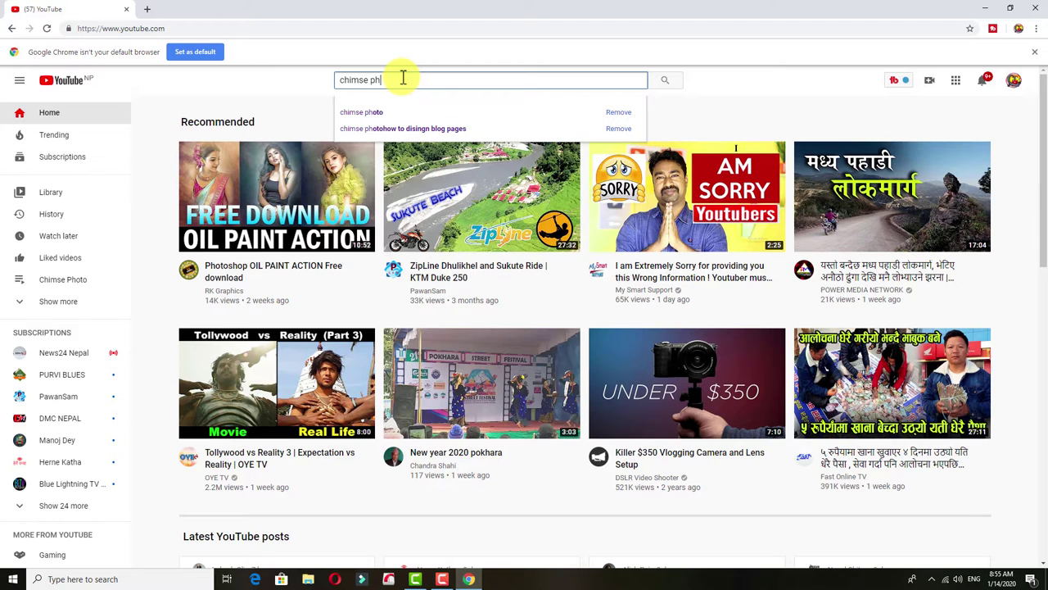
pyautogui.write('oto')
pyautogui.press('Return')
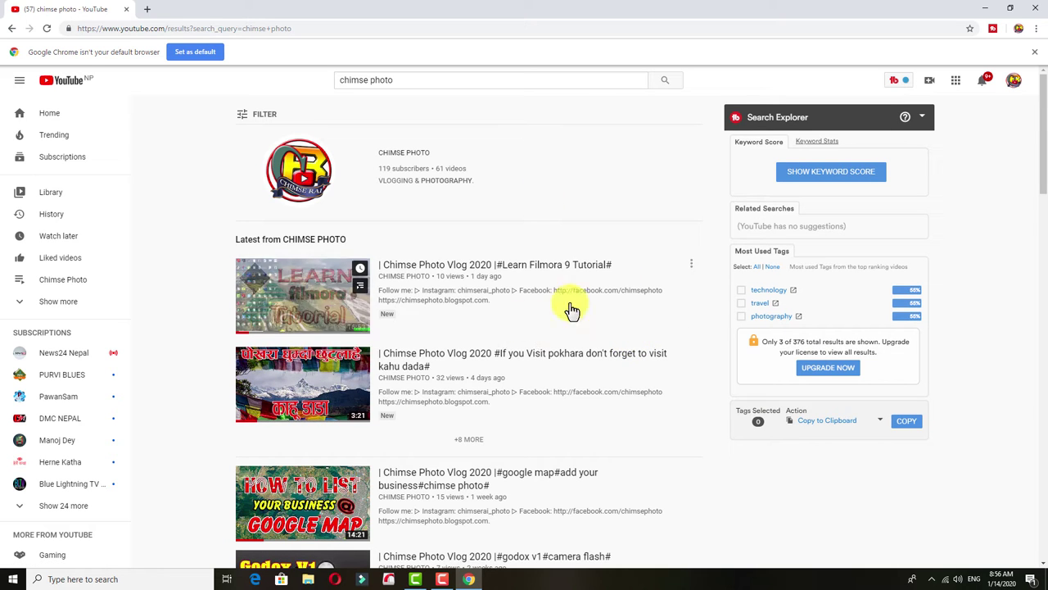
# Open the video "If you Visit pokhara don't forget to visit kahu dada" from the search results and mute it.
pyautogui.scroll(-2, 468, 393)
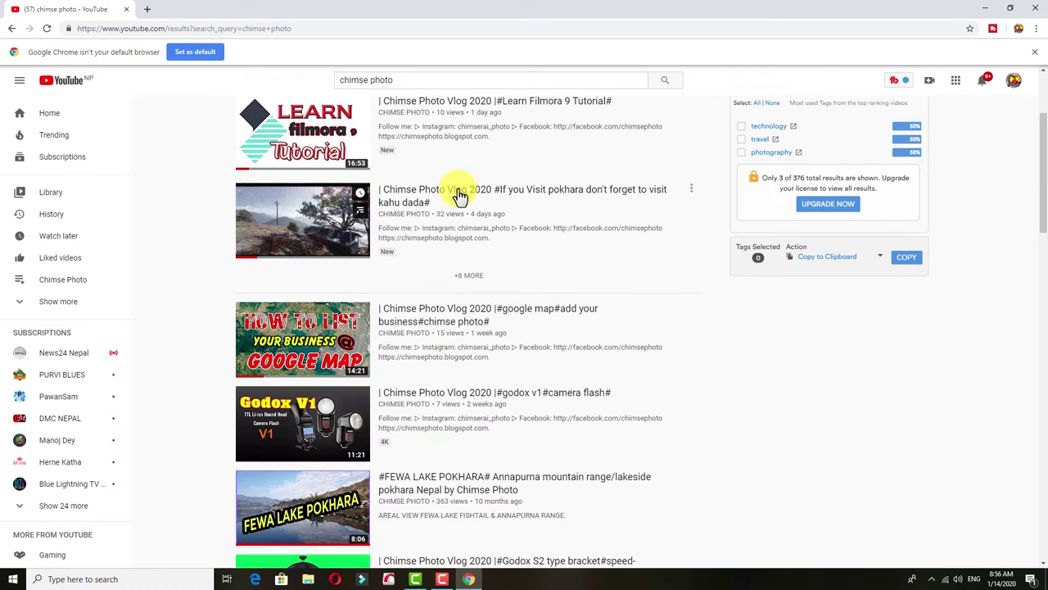
pyautogui.click(459, 195)
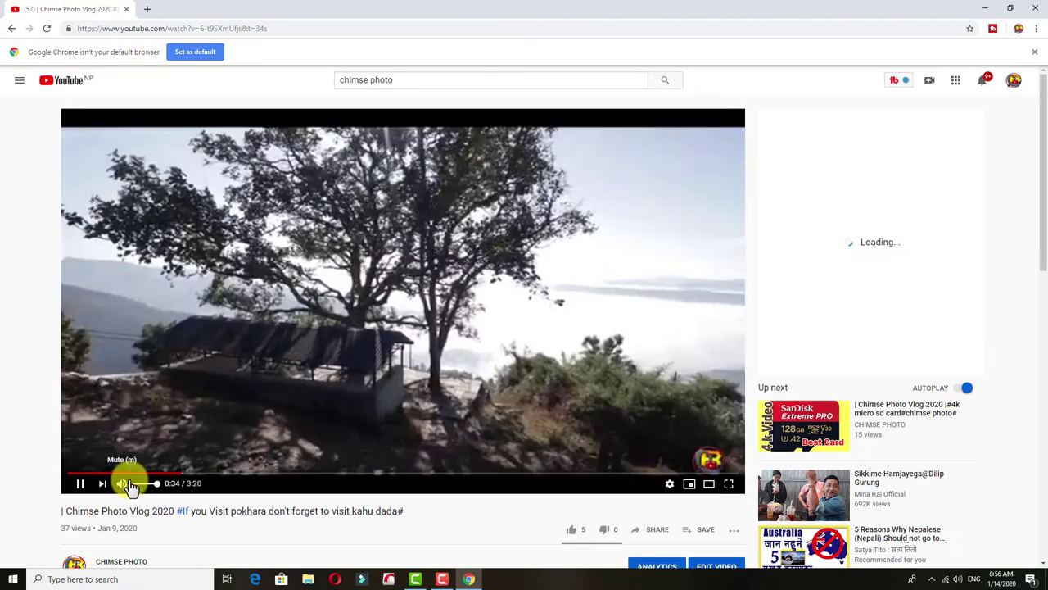
pyautogui.click(128, 484)
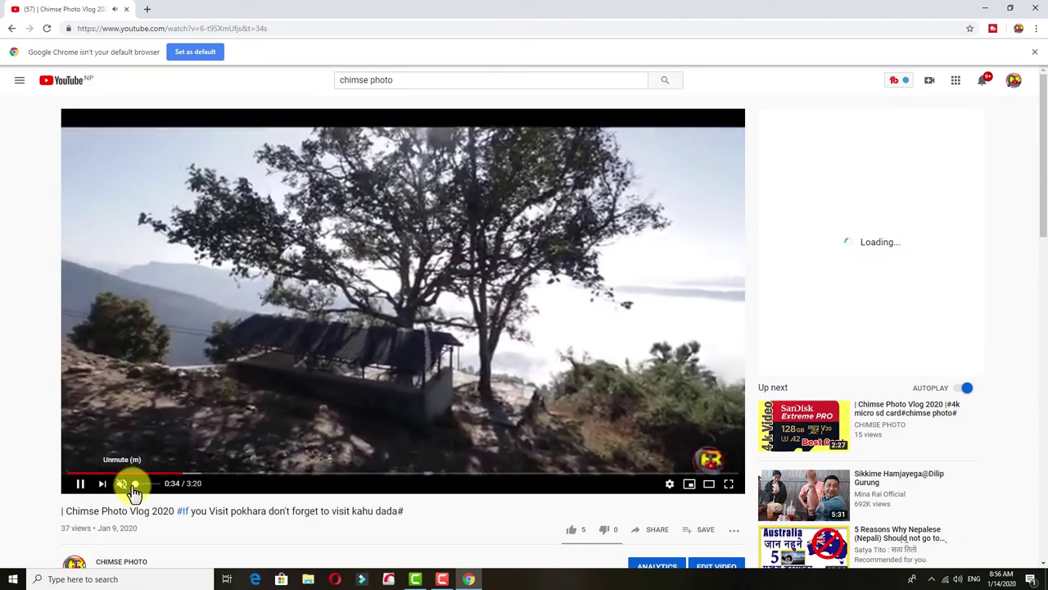
# Check the comments section below the Kahu Dada video and pause playback.
pyautogui.scroll(-3, 487, 374)
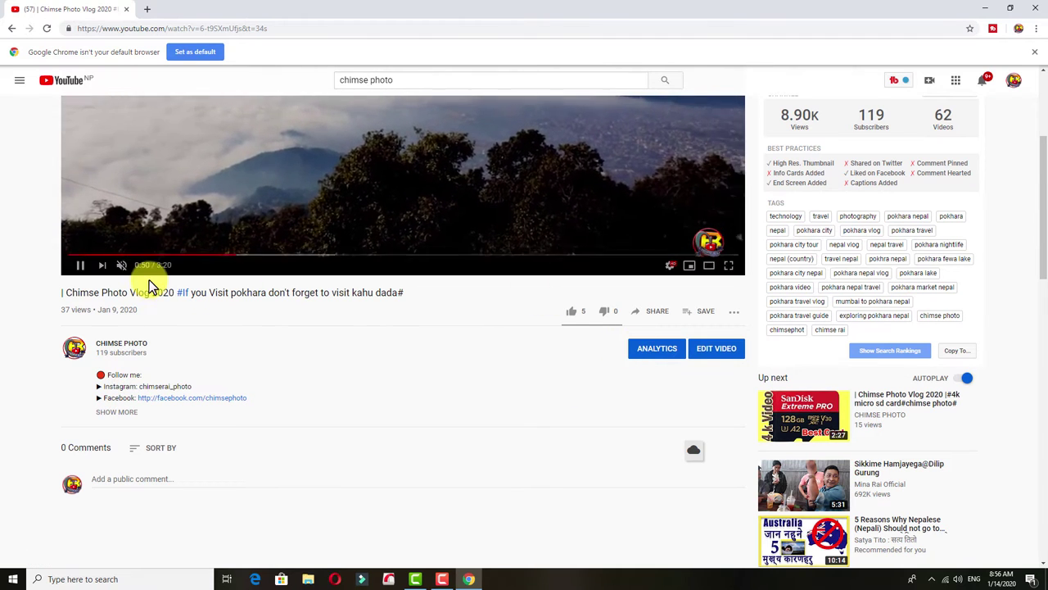
pyautogui.click(80, 264)
pyautogui.scroll(1, 901, 266)
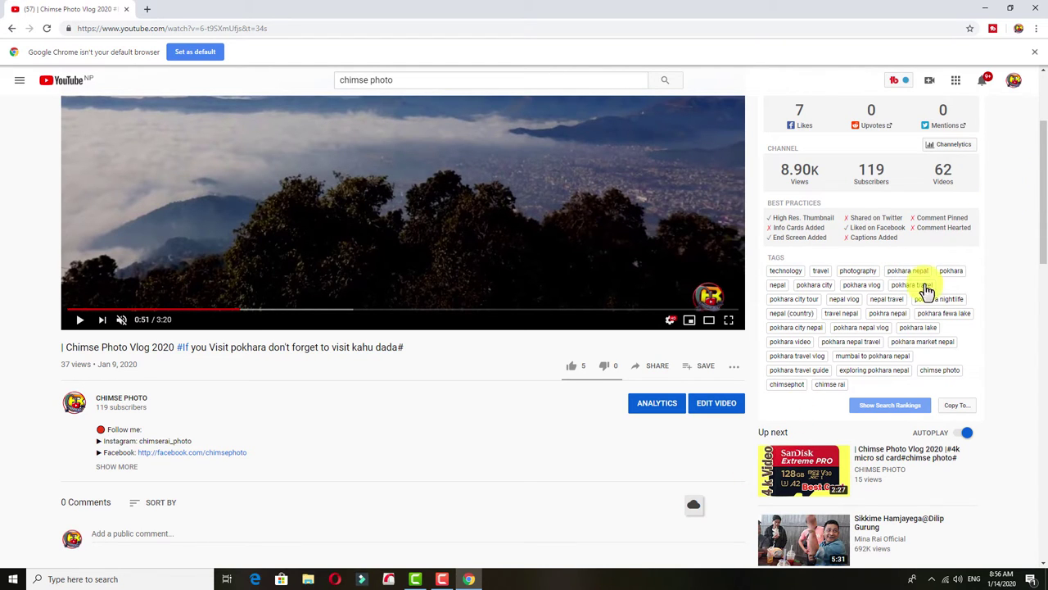
# Go to YouTube Studio for the signed-in channel and open its settings.
pyautogui.click(1015, 85)
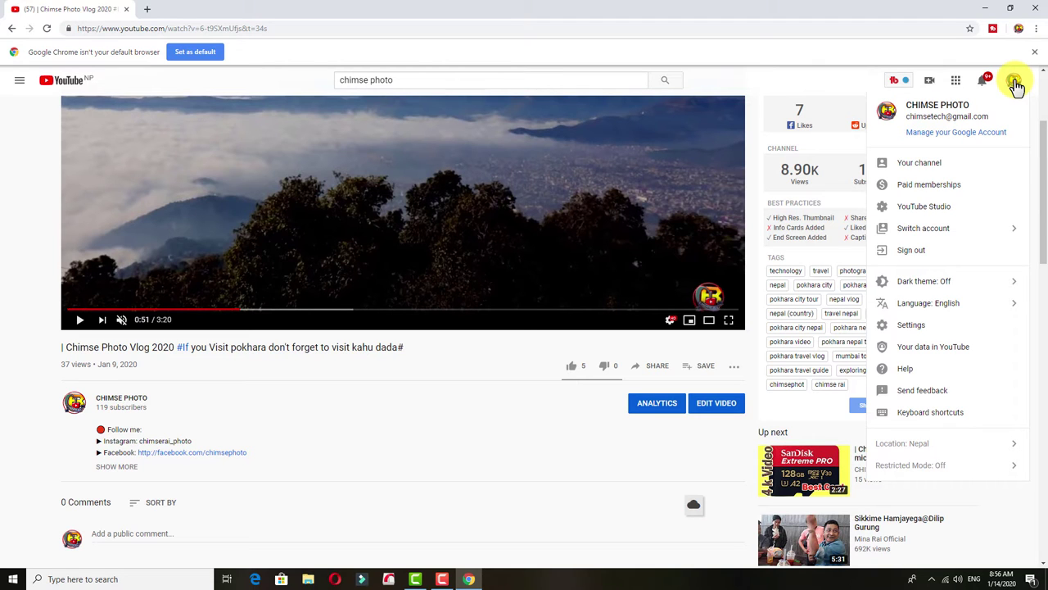
pyautogui.click(924, 208)
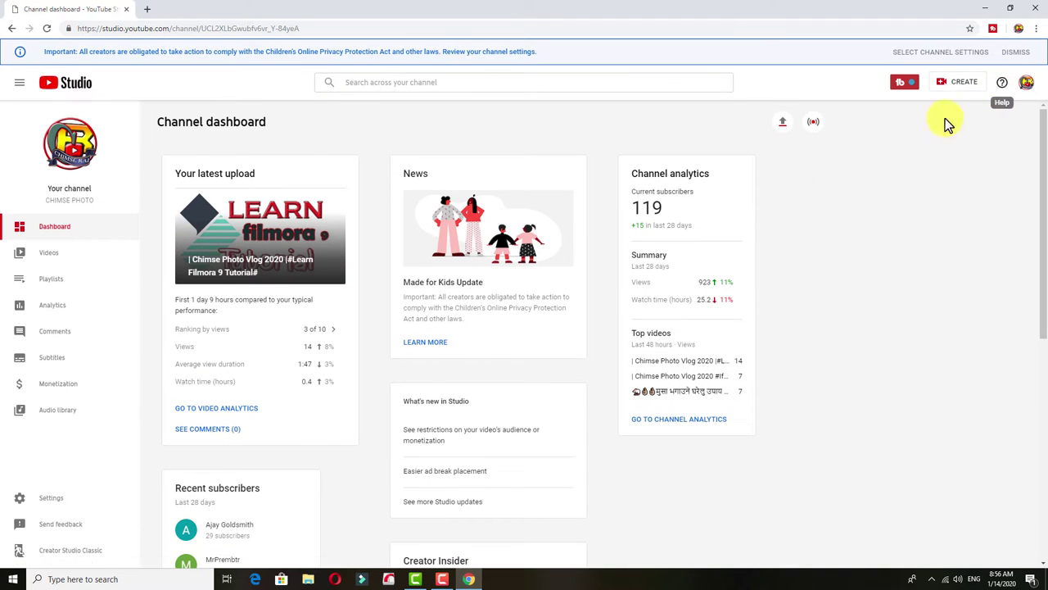
pyautogui.click(50, 501)
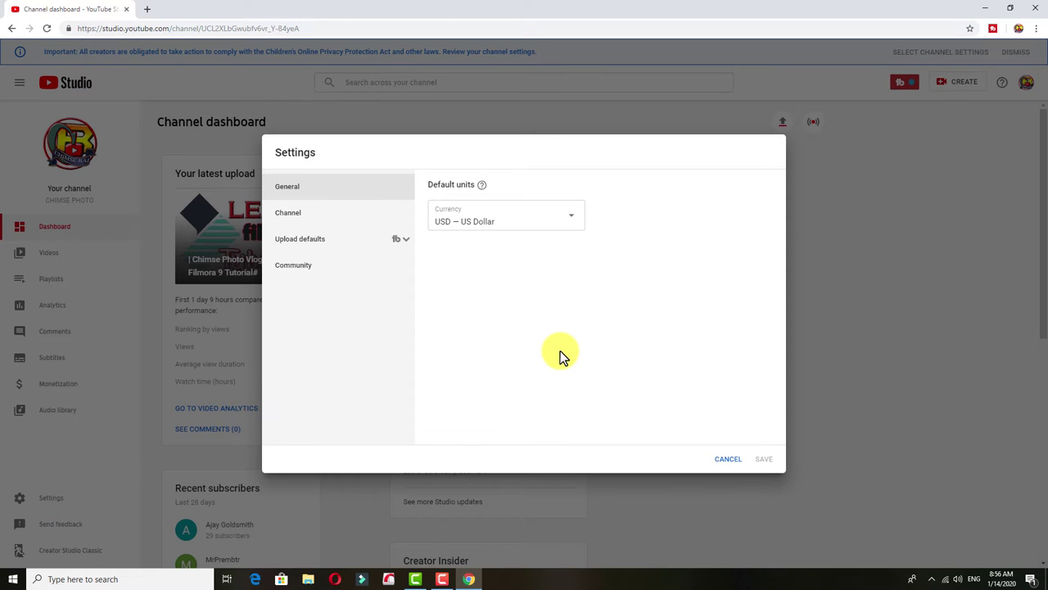
# Set the channel as not made for kids in the channel's advanced settings and save the change.
pyautogui.click(294, 220)
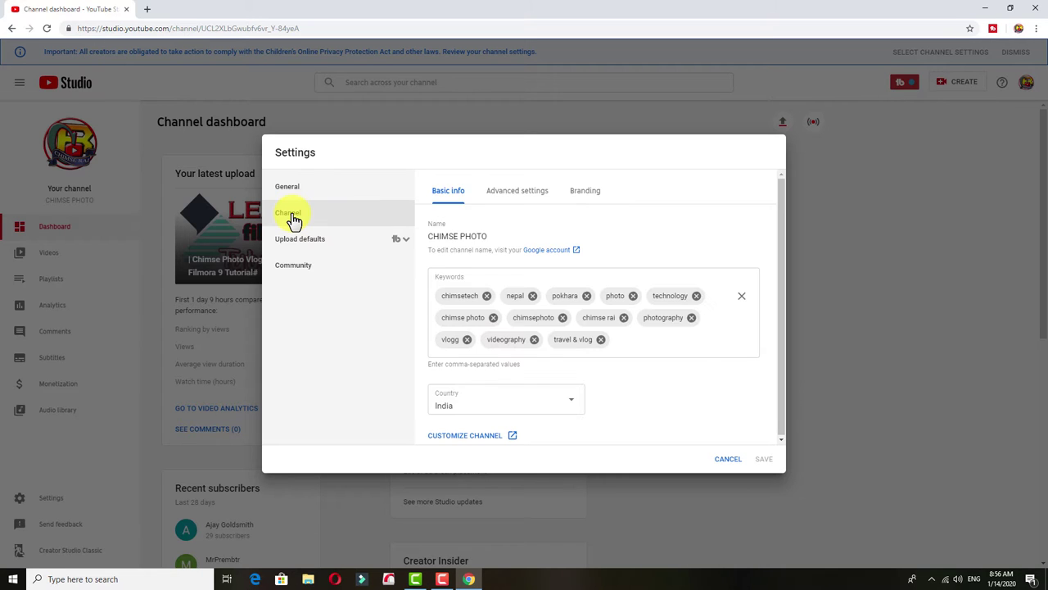
pyautogui.click(520, 193)
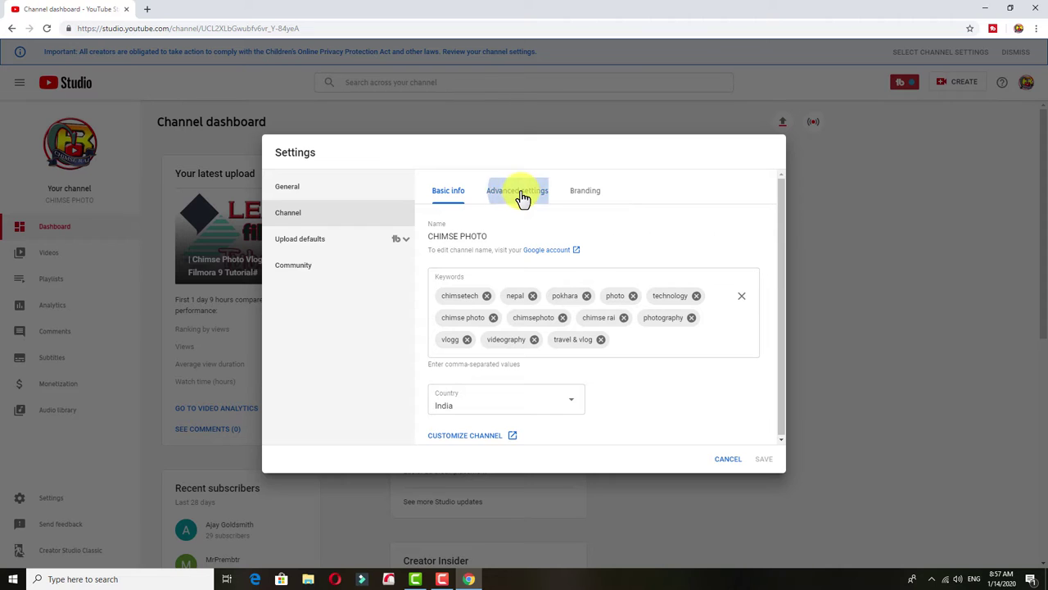
pyautogui.scroll(-2, 650, 375)
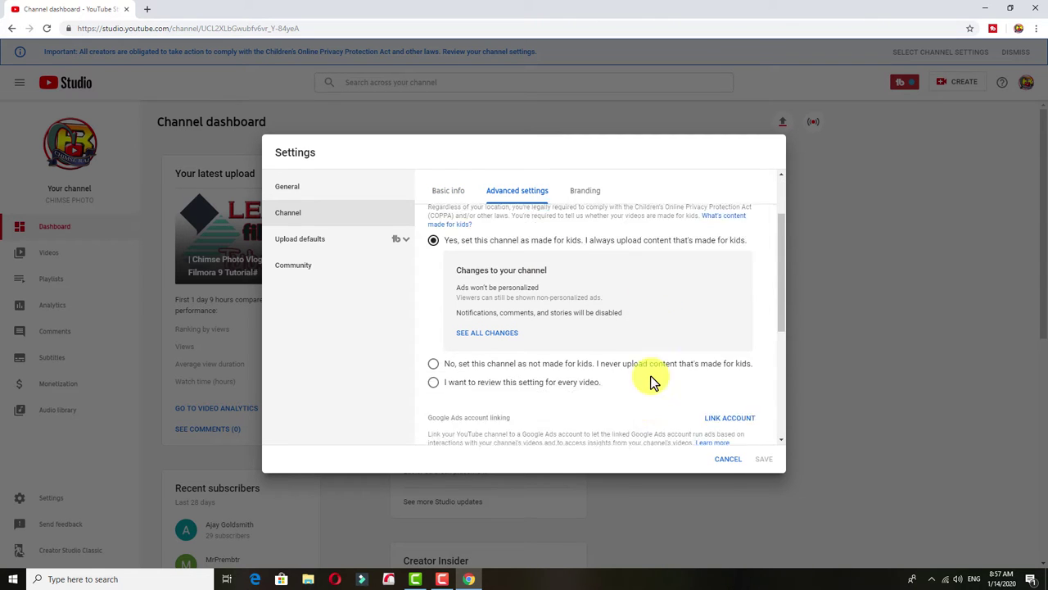
pyautogui.scroll(1, 650, 375)
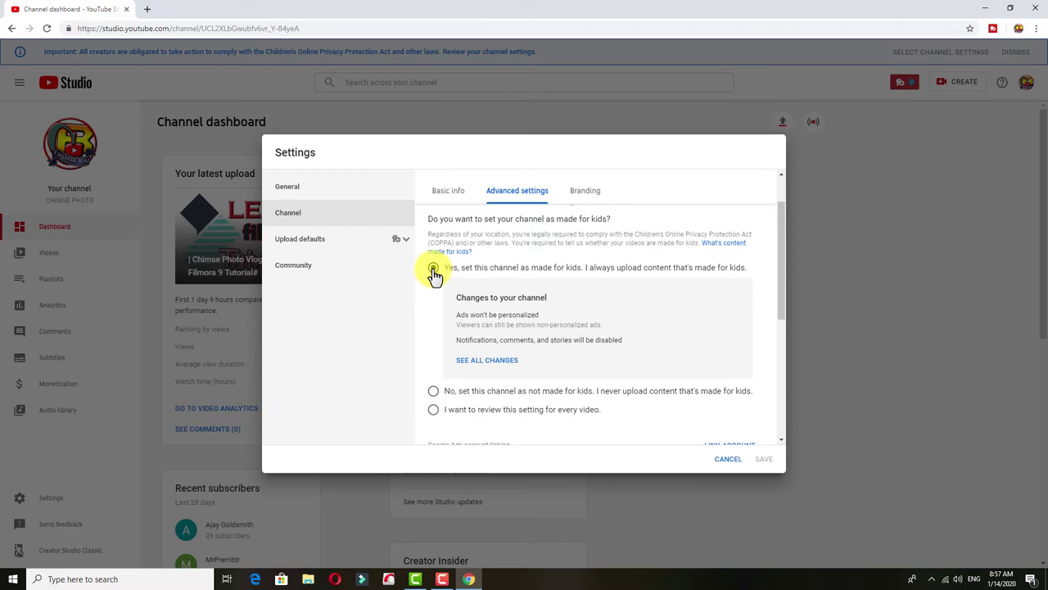
pyautogui.click(436, 393)
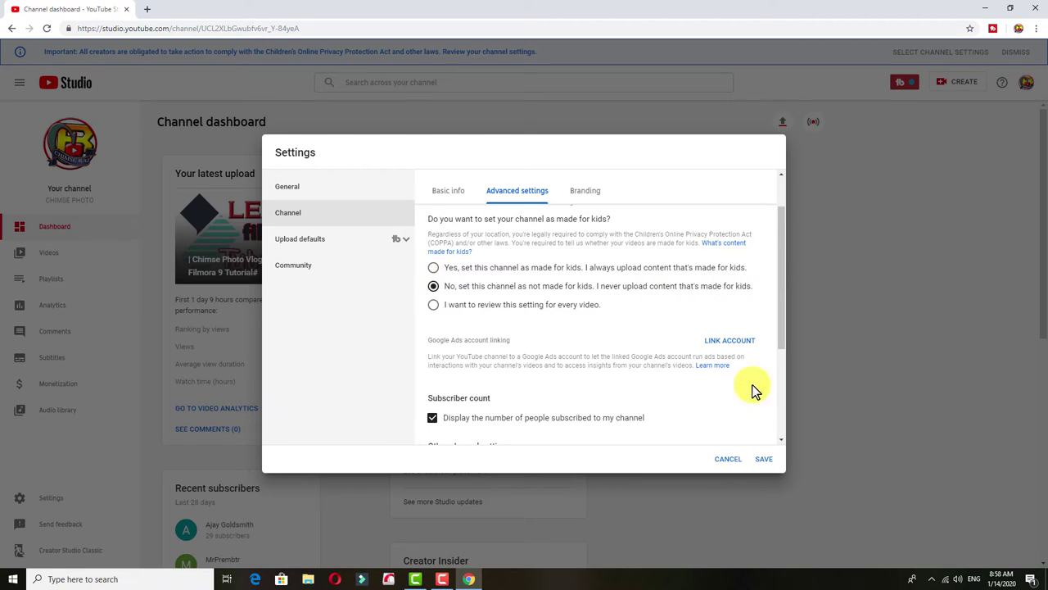
pyautogui.click(764, 460)
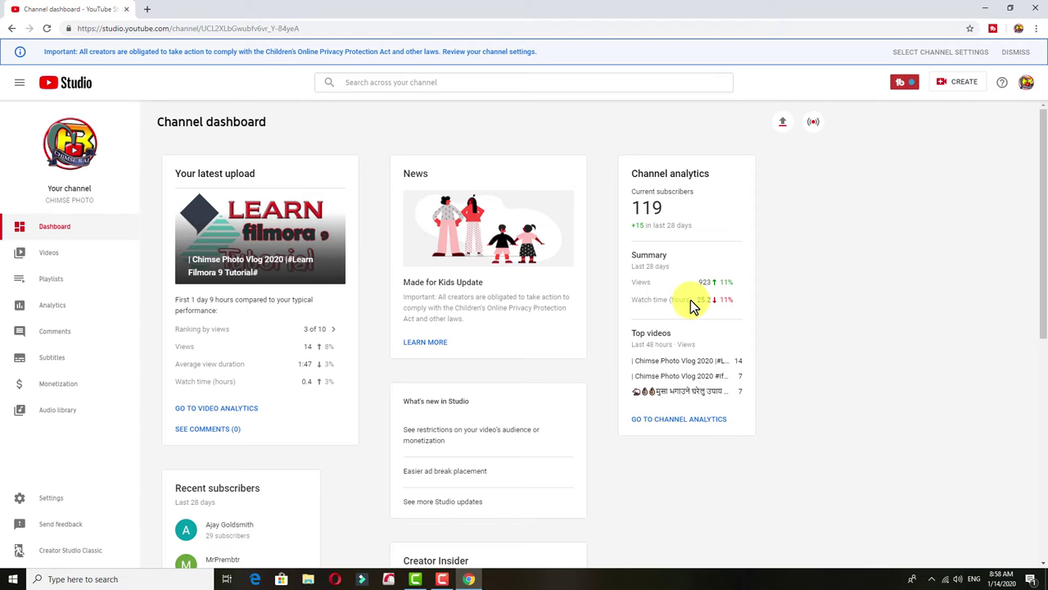
# Select the "Learn Filmora 9 Tutorial" video among the channel's uploads and set its comments edit to "Allow all comments".
pyautogui.click(50, 259)
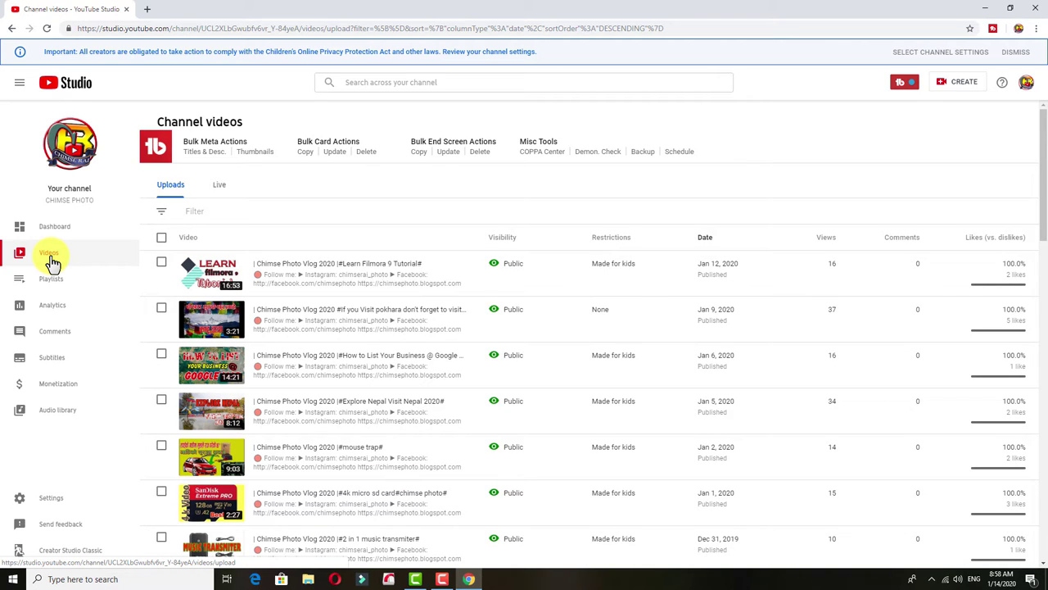
pyautogui.click(161, 263)
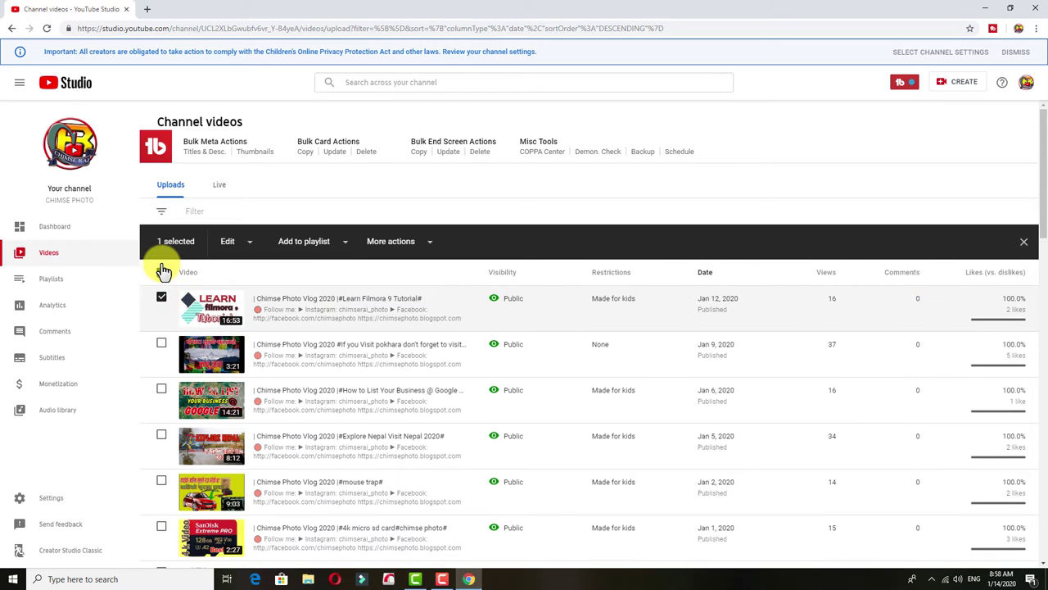
pyautogui.click(250, 247)
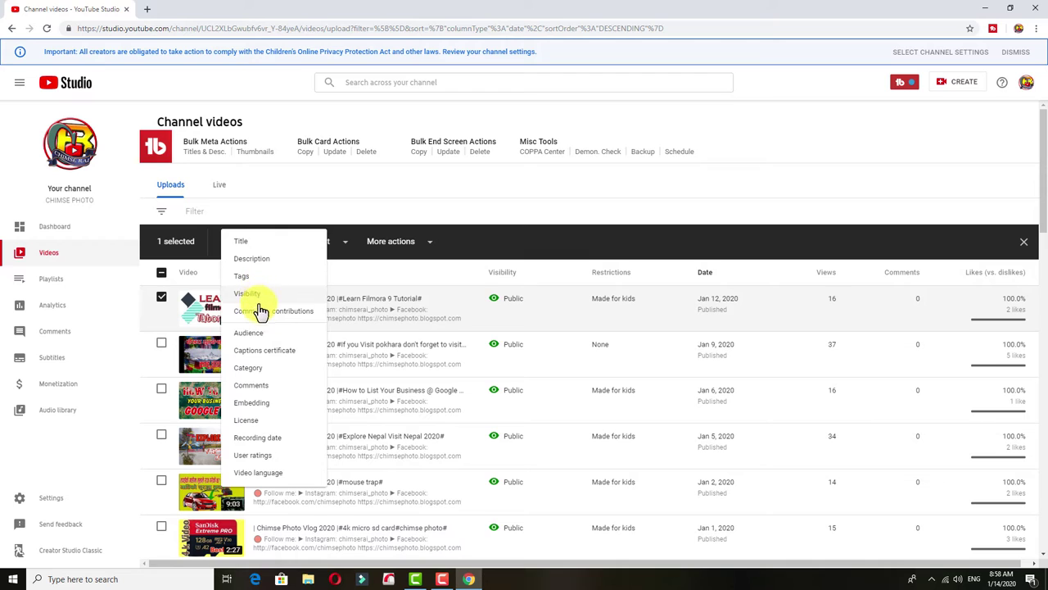
pyautogui.click(261, 391)
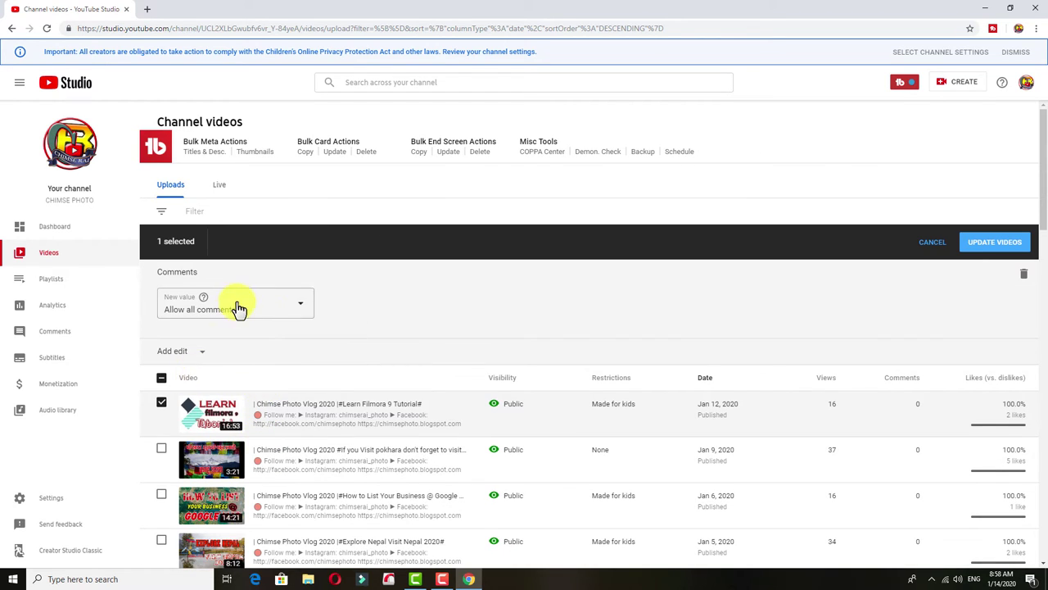
pyautogui.click(305, 306)
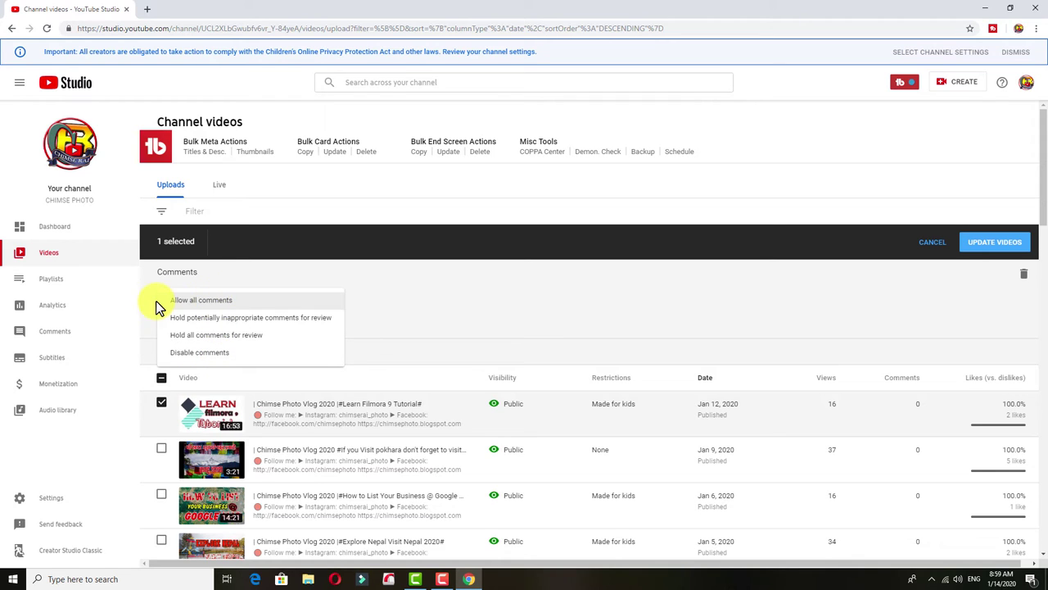
pyautogui.click(226, 301)
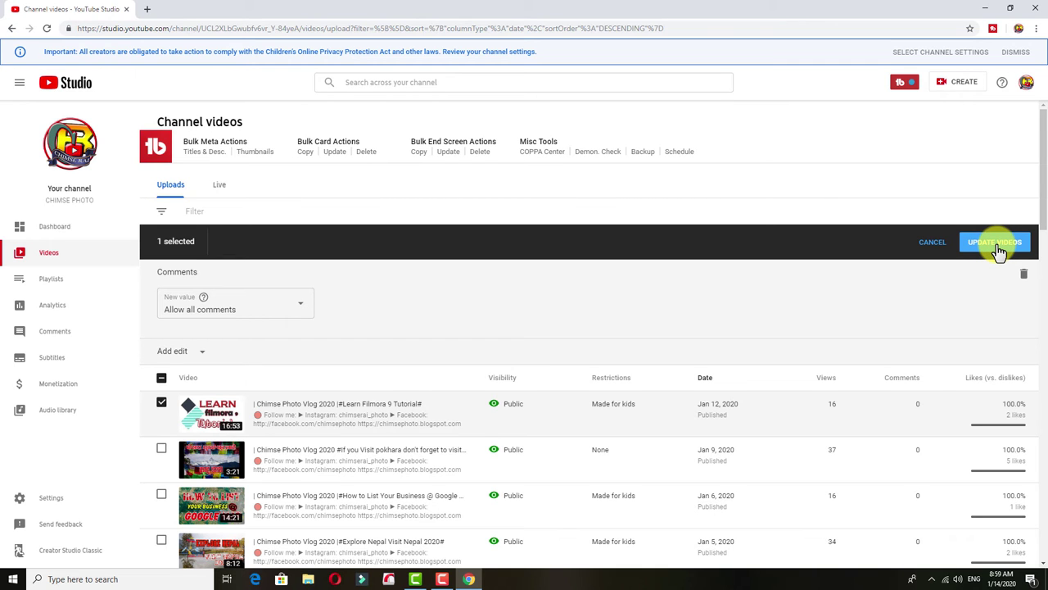
# Apply the comments update to the selected video, acknowledging the implications of the action.
pyautogui.click(999, 250)
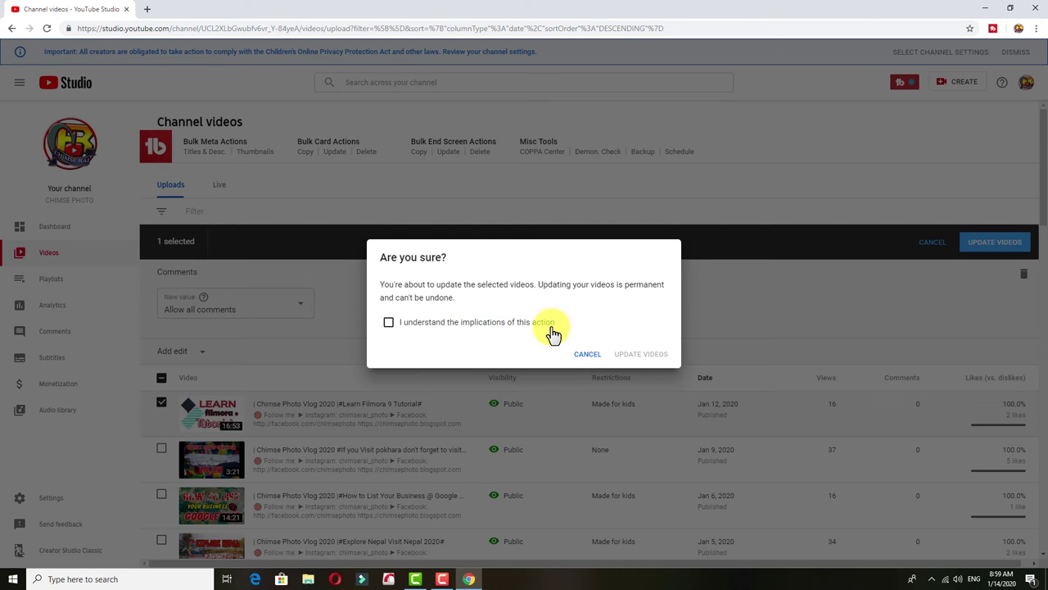
pyautogui.click(389, 324)
pyautogui.click(644, 359)
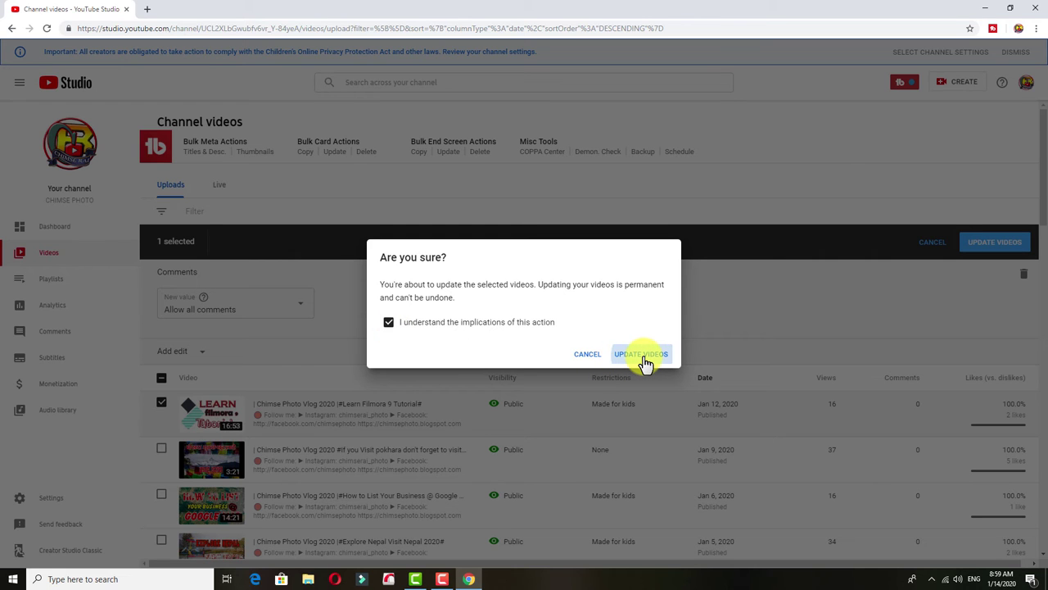